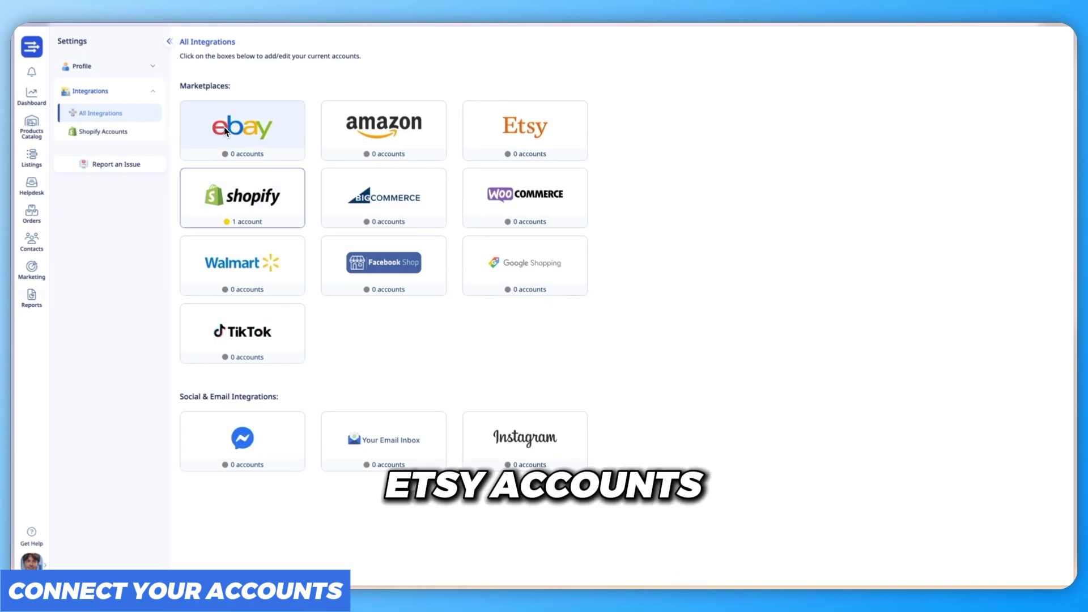
Step: Add a United States eBay account and continue to eBay sign-in
{"action": "left_click", "coordinate": [290, 159]}
{"action": "left_click", "coordinate": [293, 115]}
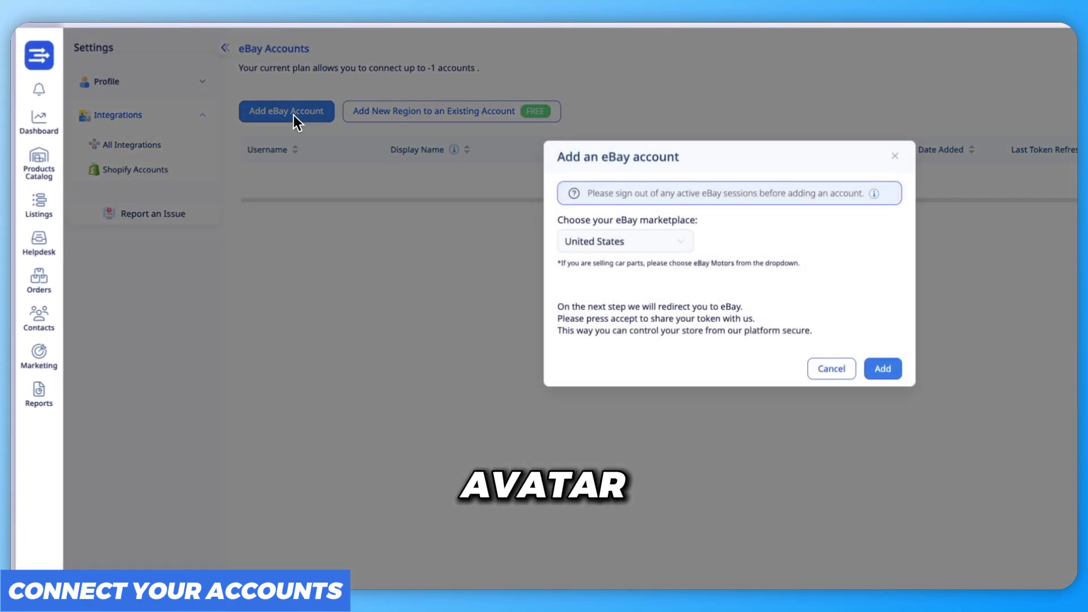
{"action": "left_click", "coordinate": [650, 243]}
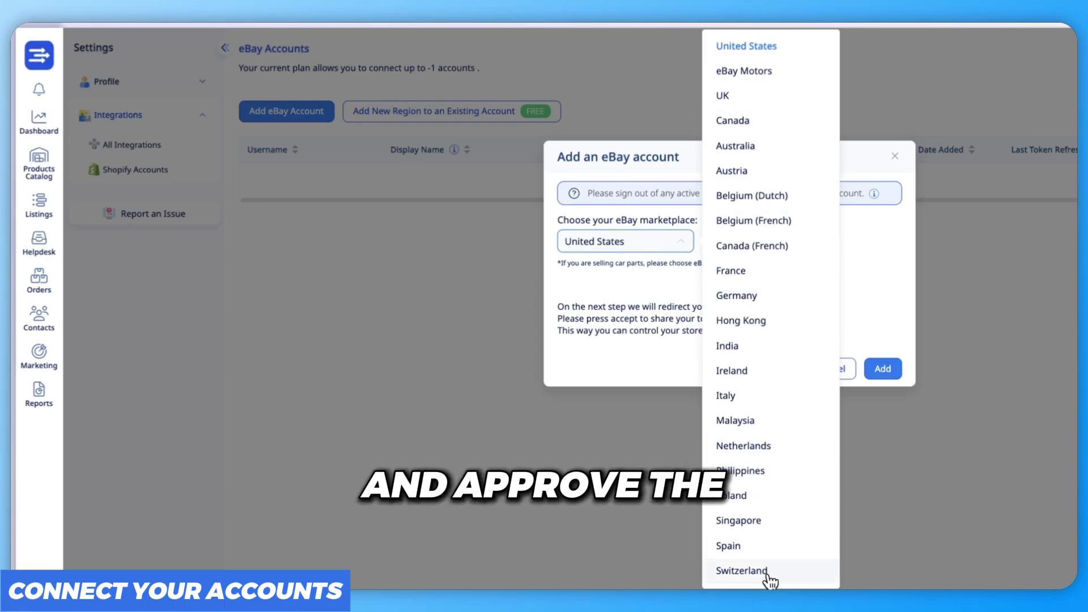
{"action": "left_click", "coordinate": [873, 320]}
{"action": "left_click", "coordinate": [882, 367]}
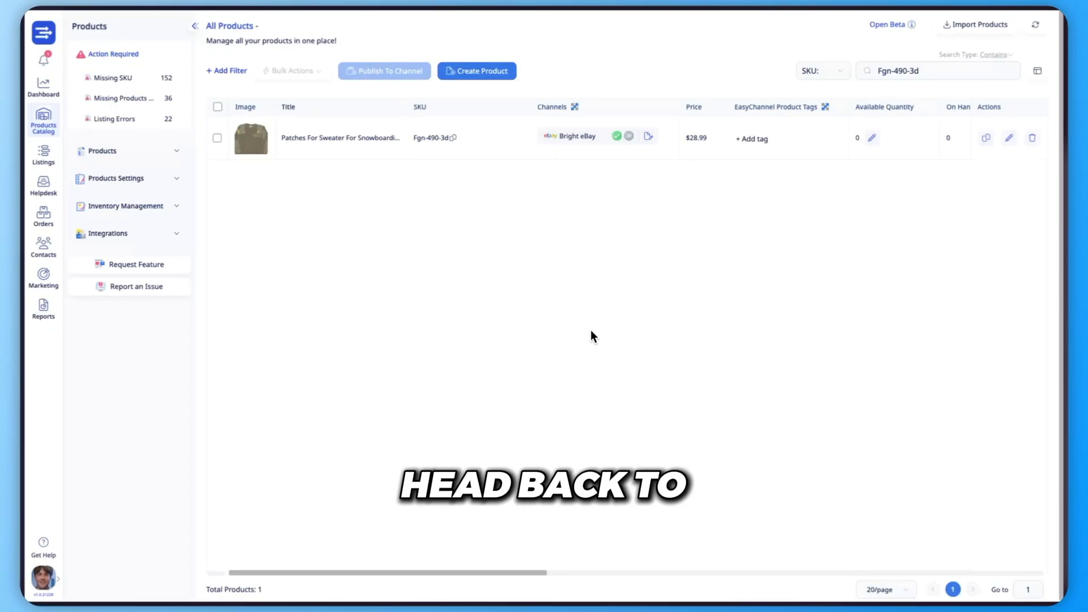
Step: Publish the sweater product (SKU Fgn-490-3d) live to Etsy
{"action": "left_click", "coordinate": [218, 139]}
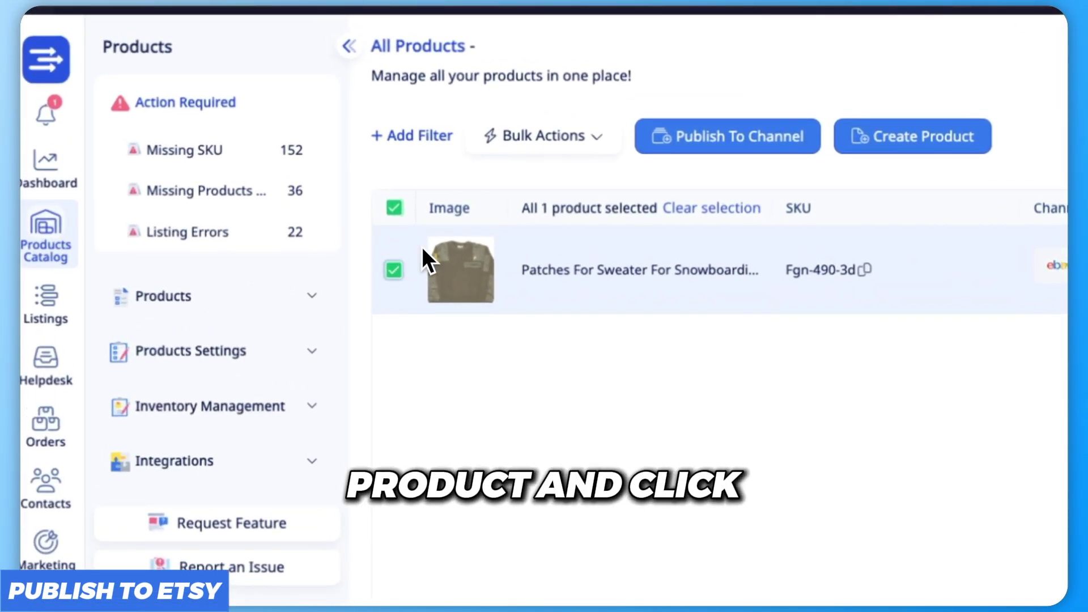
{"action": "left_click", "coordinate": [704, 146]}
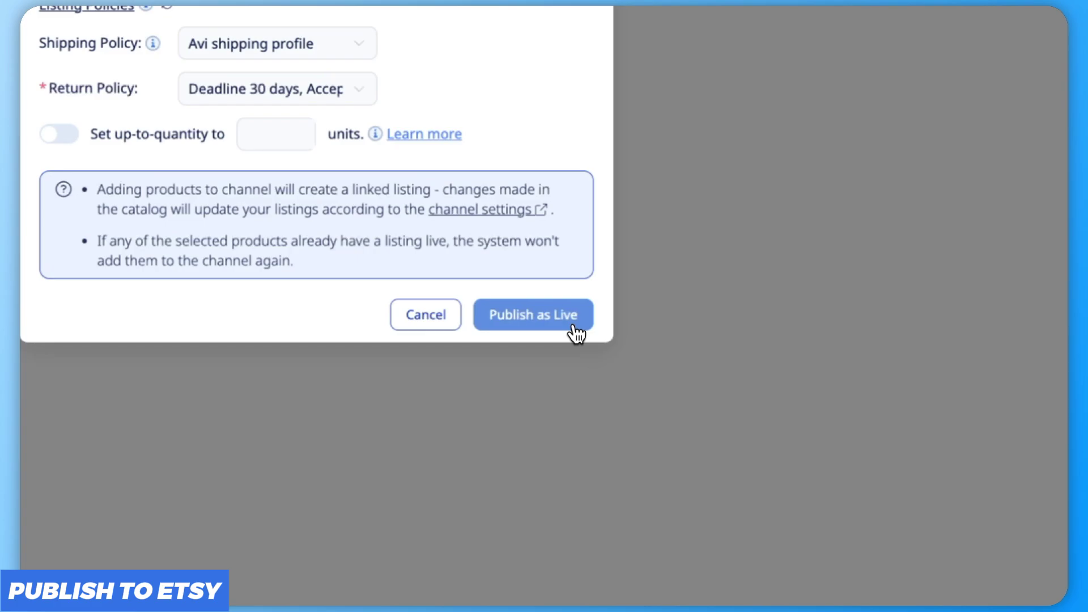
{"action": "left_click", "coordinate": [680, 381]}
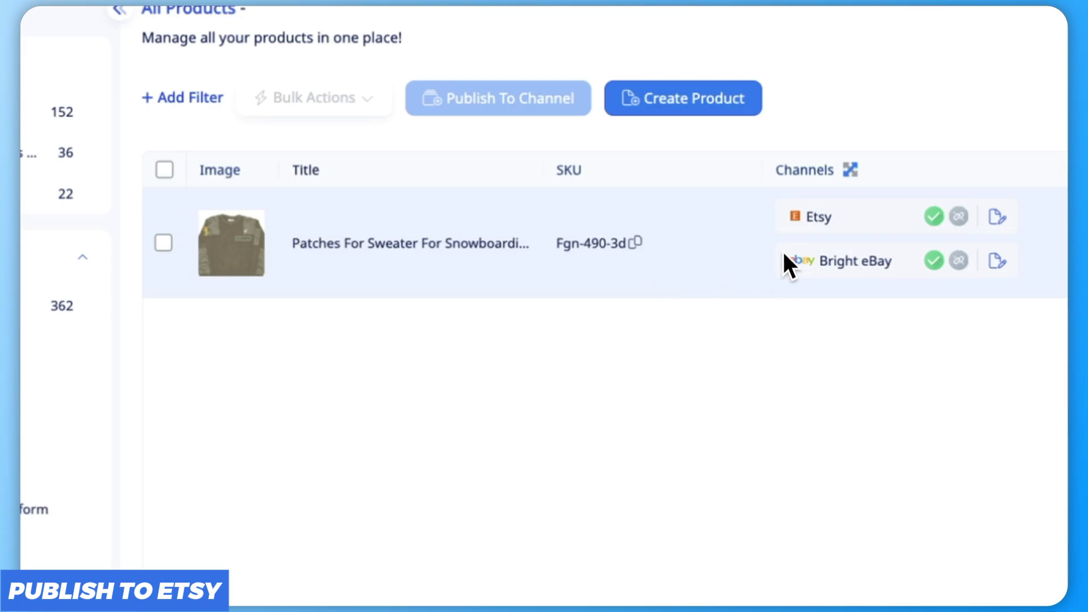
Step: Open the sweater's Etsy listing from its product row to check it is live at $28.99
{"action": "left_click", "coordinate": [765, 234]}
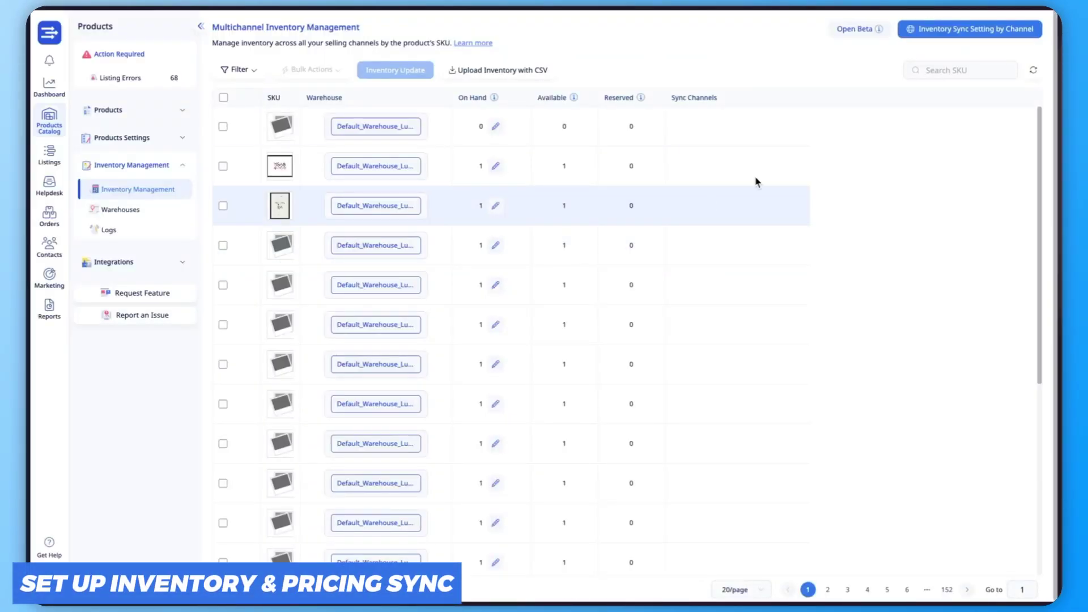
Step: Open the EtsystoreEC sync settings from Inventory Sync Setting by Channel
{"action": "left_click", "coordinate": [977, 30]}
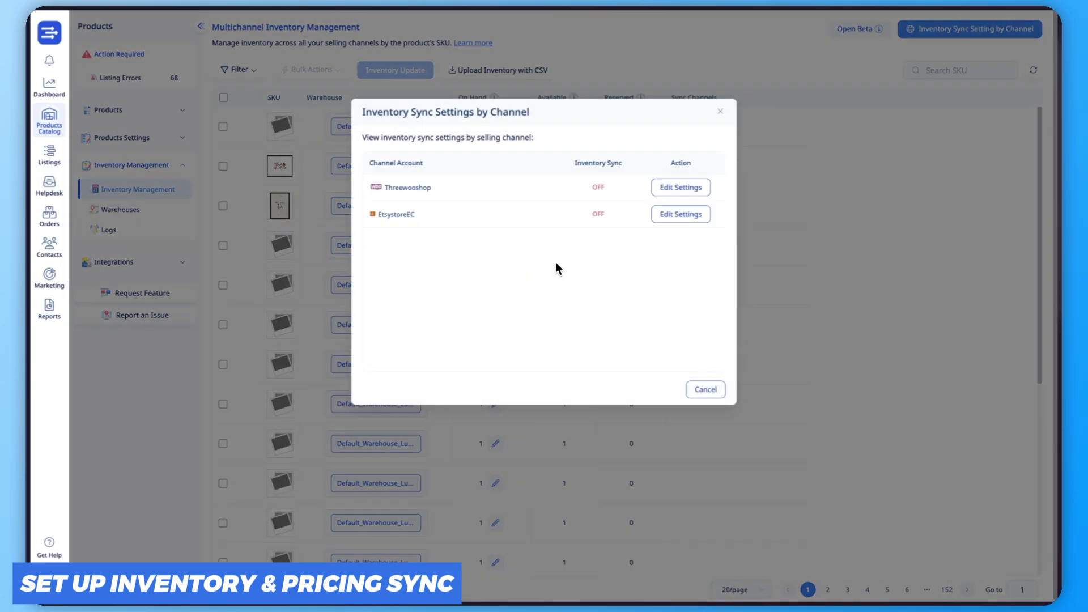
{"action": "left_click", "coordinate": [681, 215]}
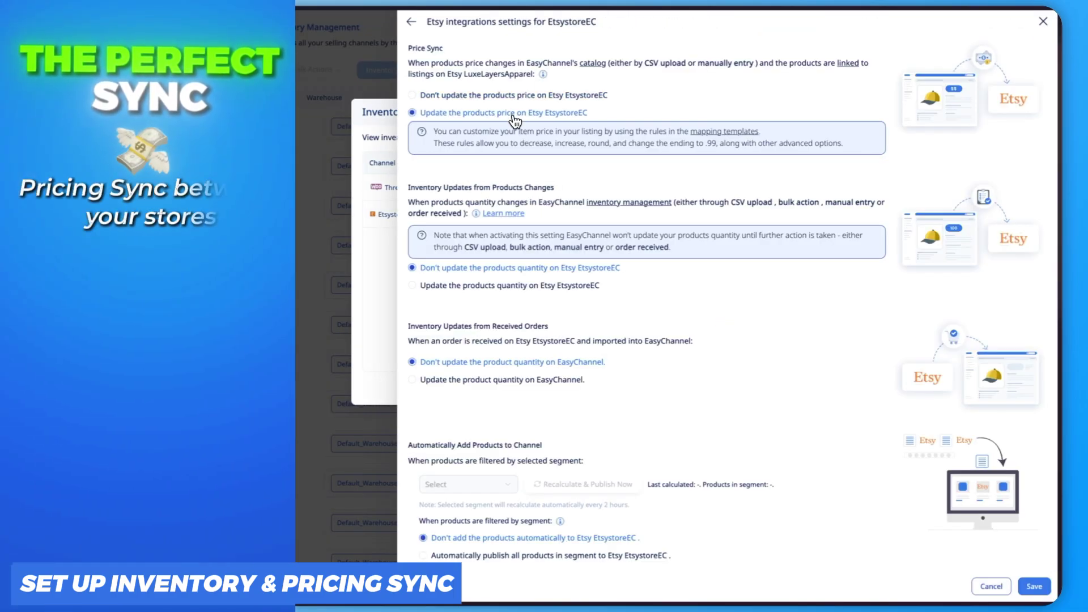
Step: Sync quantity changes to Etsy EtsystoreEC and let Etsy orders update EasyChannel quantities
{"action": "left_click", "coordinate": [462, 293]}
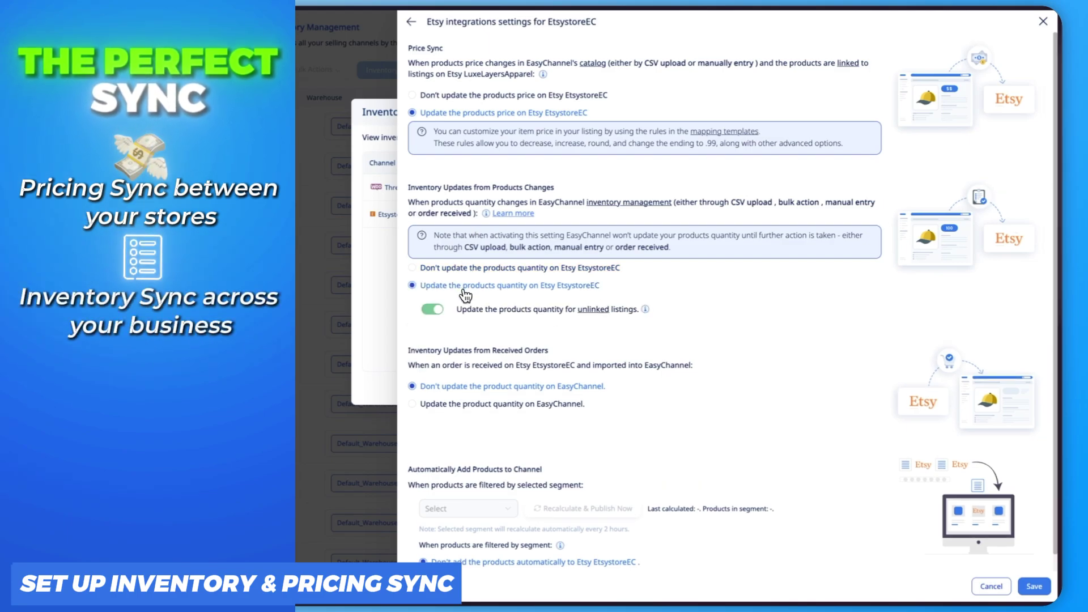
{"action": "scroll", "coordinate": [464, 295], "scroll_direction": "down", "scroll_amount": 1}
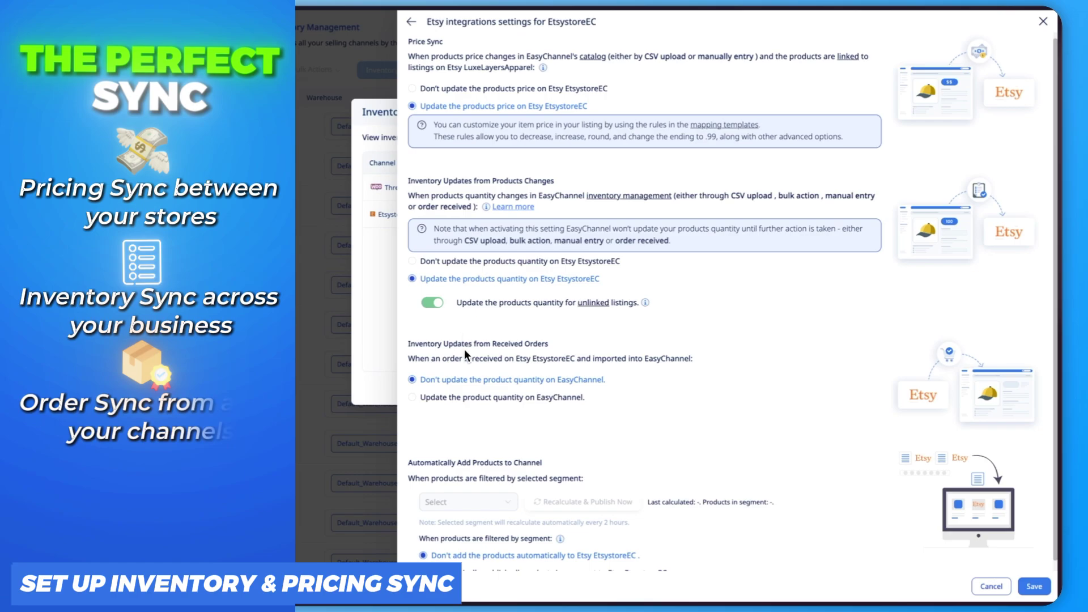
{"action": "scroll", "coordinate": [490, 407], "scroll_direction": "down", "scroll_amount": 1}
{"action": "left_click", "coordinate": [492, 398]}
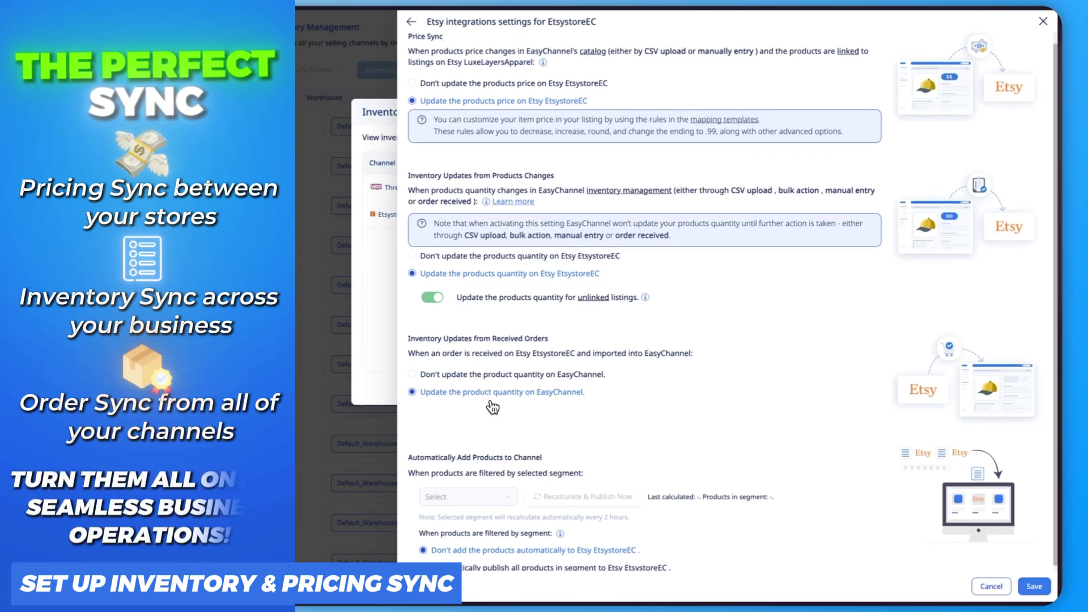